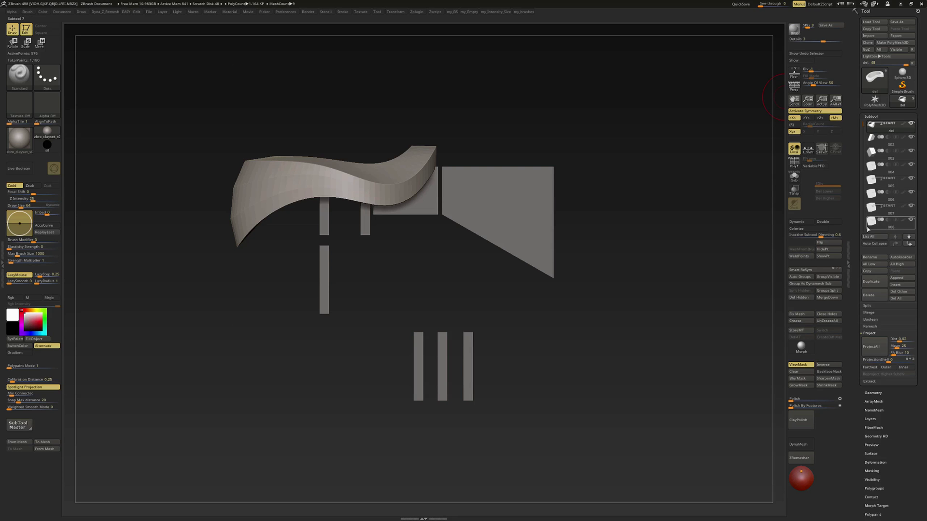
Try Auto Collapse on the subtool list, select another subtool, then show every row again
mouse_move(871, 127)
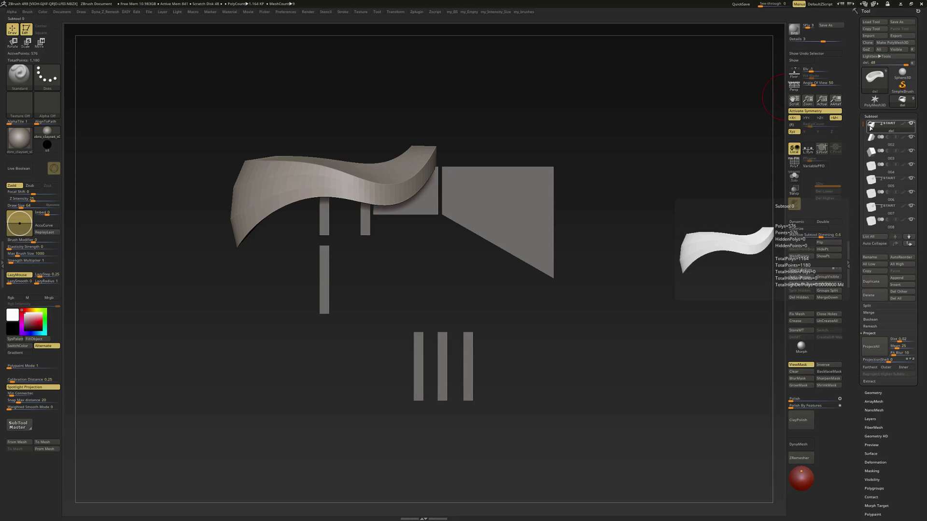
left_click(873, 244)
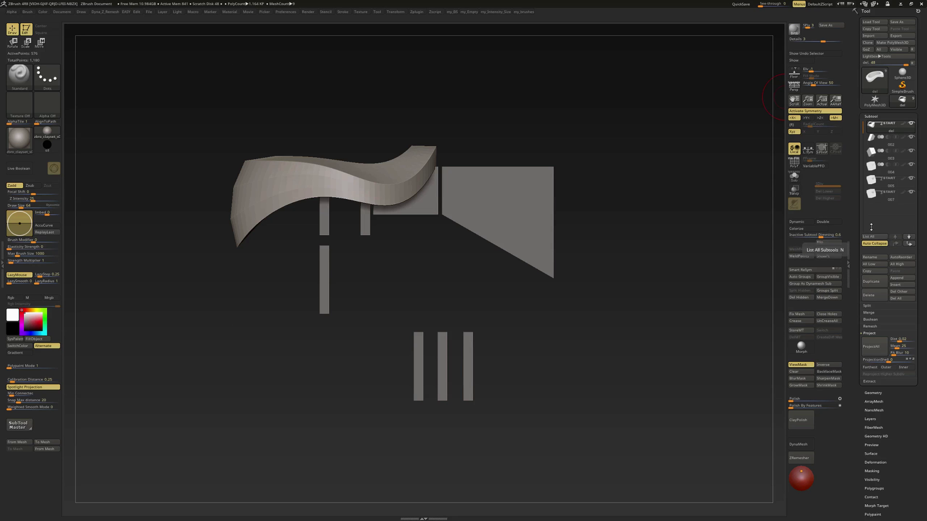
mouse_move(893, 154)
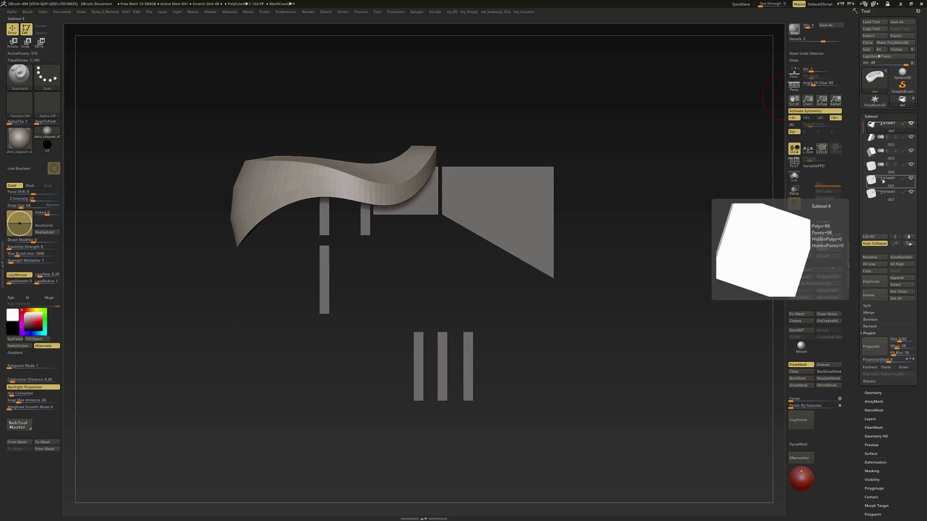
left_click(883, 194)
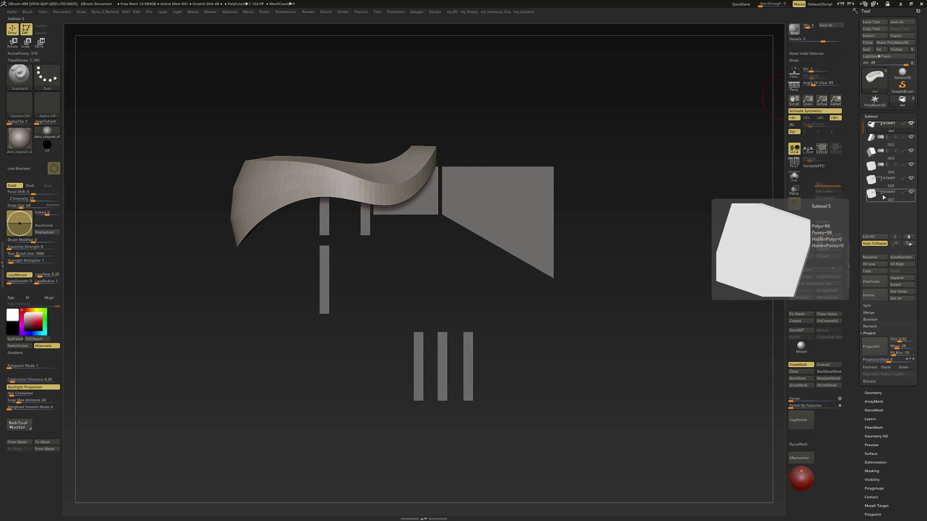
left_click(873, 244)
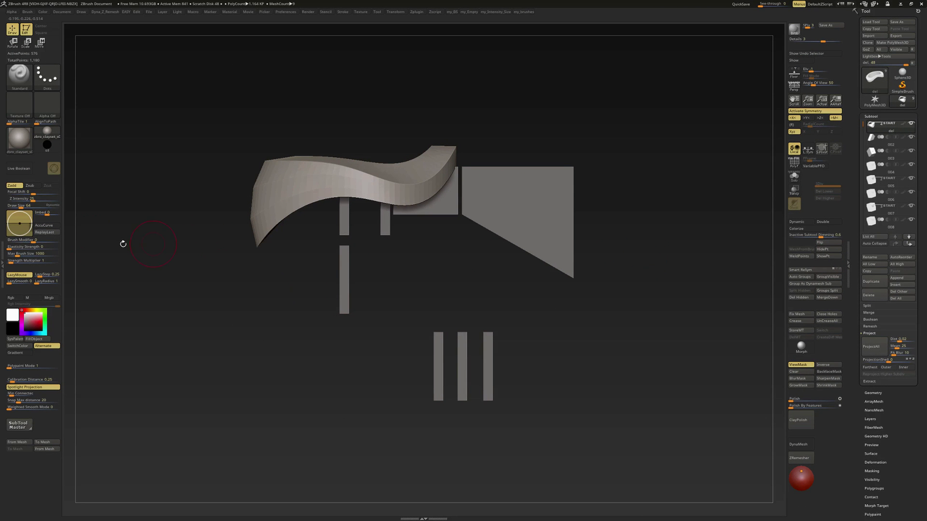
Open the left Brush tray, remove the Tool palette, and dock Preferences in the right tray
left_click_drag(33, 240, 31, 260)
left_click(3, 263)
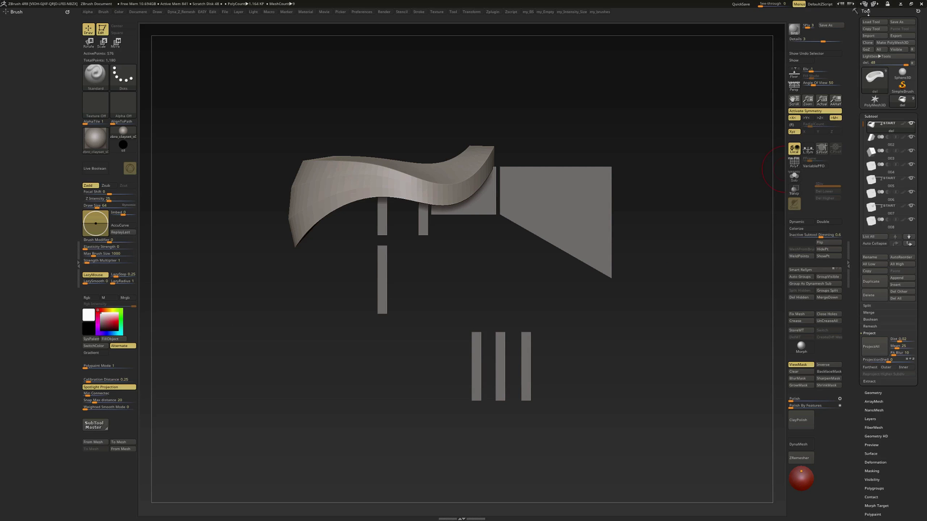
left_click(866, 10)
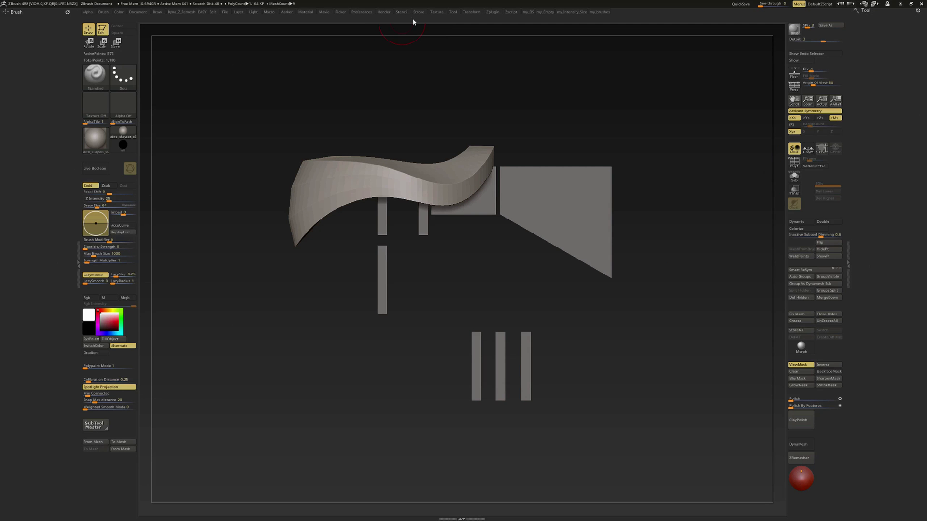
left_click(360, 15)
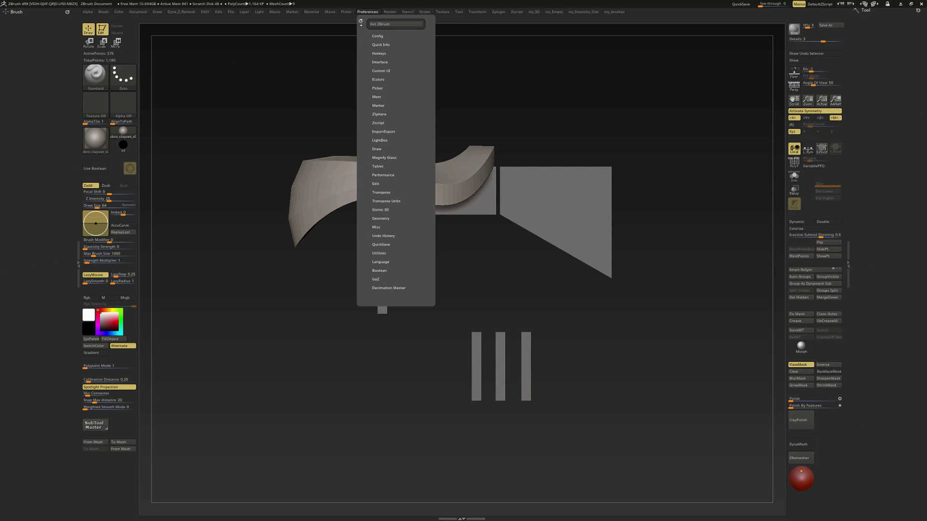
left_click_drag(360, 21, 859, 87)
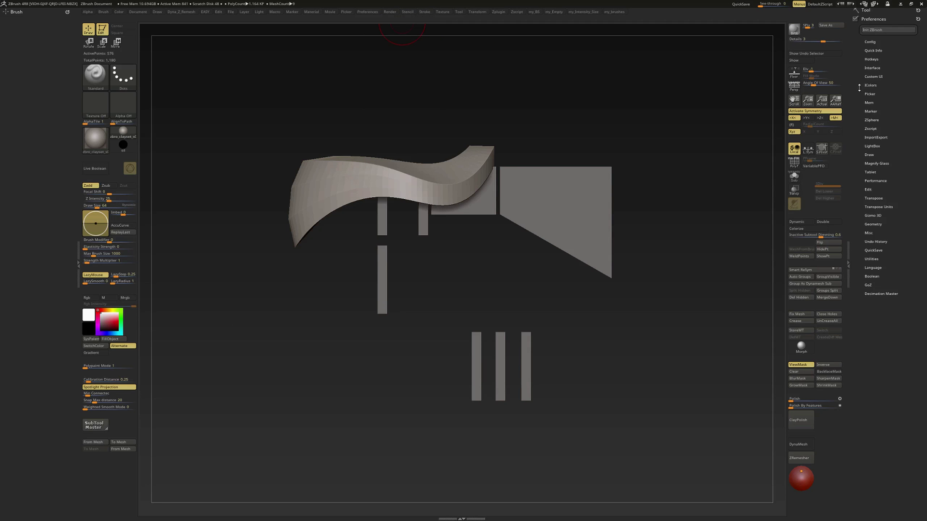
Turn on Enable Customize under Preferences > Config
left_click_drag(870, 41, 870, 40)
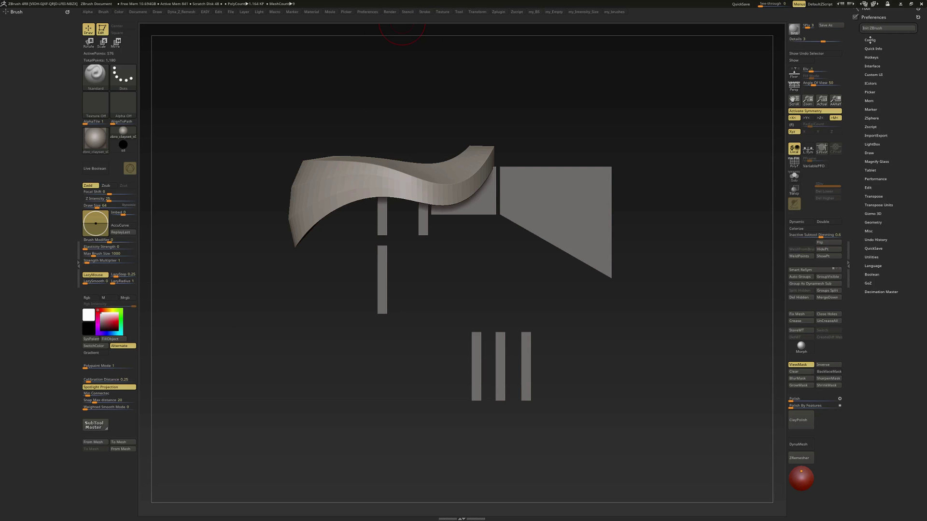
left_click(870, 40)
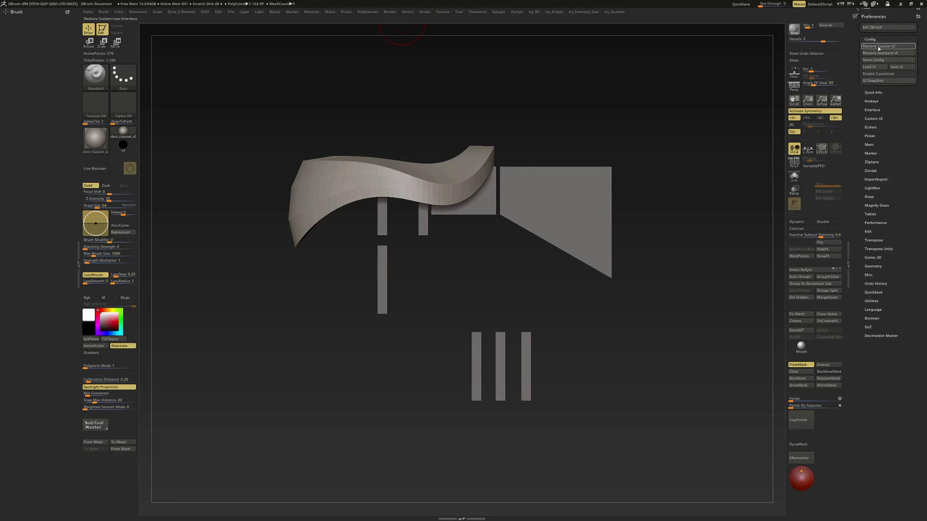
left_click(876, 75)
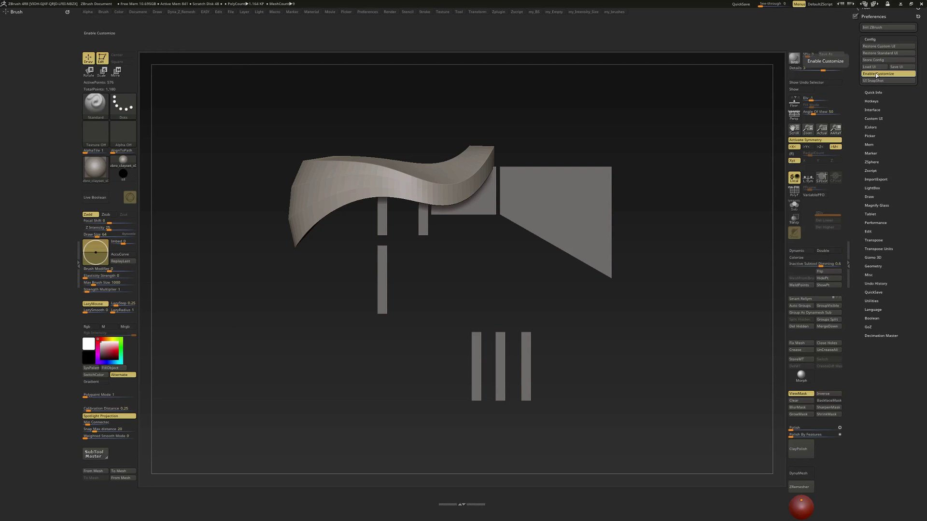
Create a custom menu titled 'Subtools' from Custom UI and dock it in the left tray
left_click(871, 118)
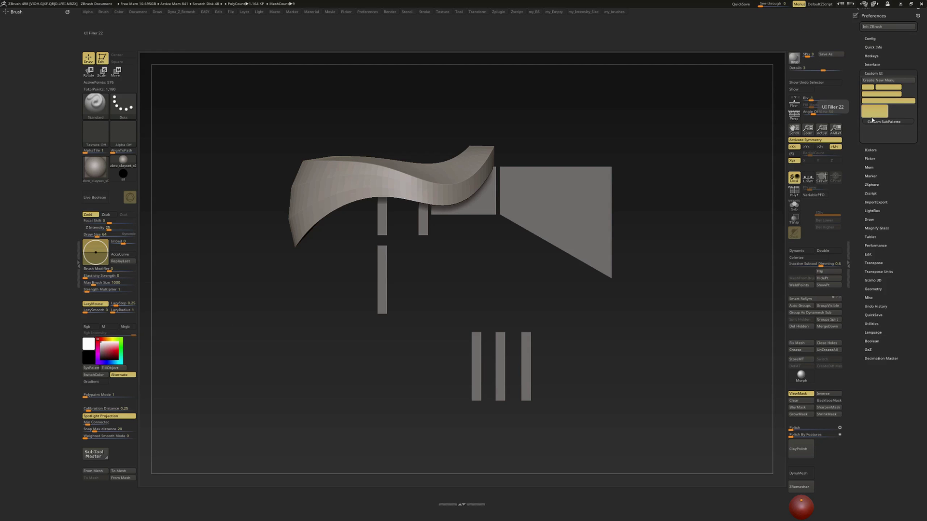
left_click(872, 81)
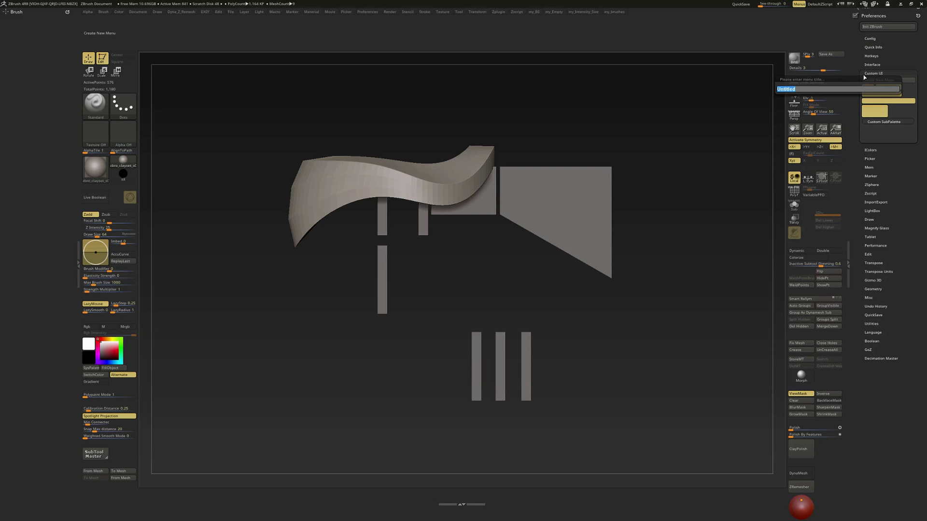
type("Subtools")
key("Return")
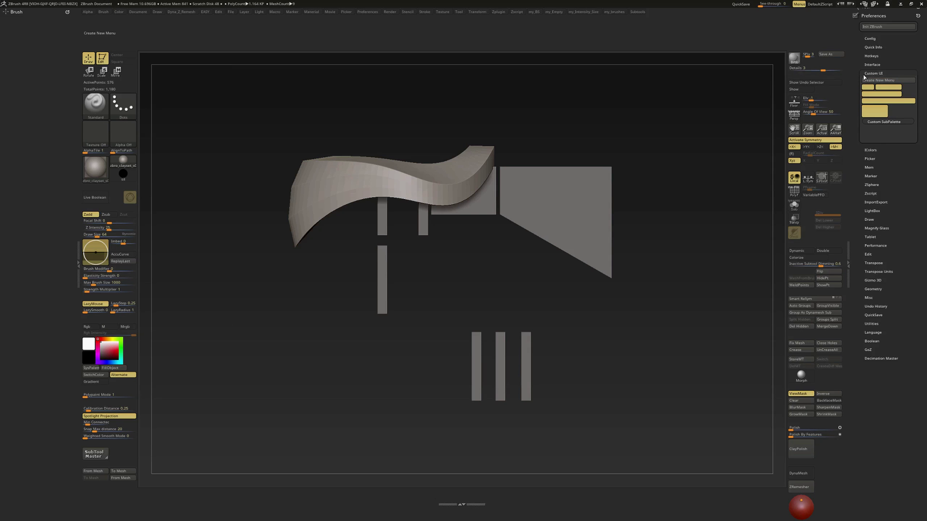
left_click(639, 13)
mouse_move(607, 11)
left_mouse_down()
mouse_move(464, 76)
mouse_move(50, 124)
mouse_move(15, 113)
left_mouse_up()
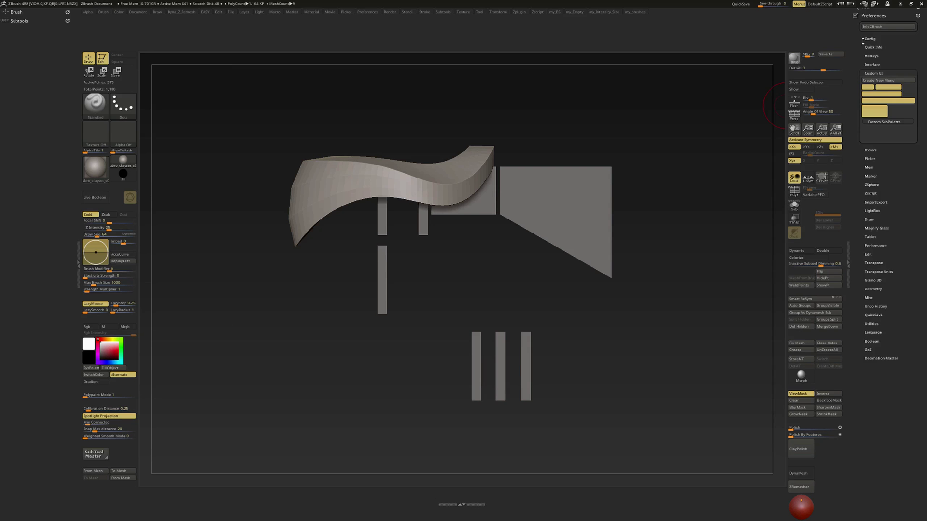
Copy the SubTool scrollbar from Tool > Subtool into the Subtools menu in the left tray
left_click_drag(863, 41, 853, 72)
left_click(868, 10)
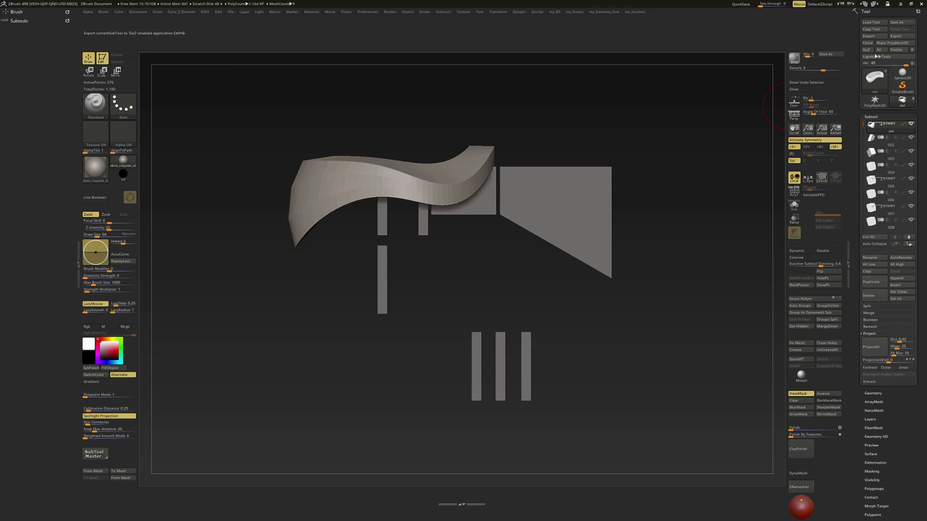
mouse_move(871, 129)
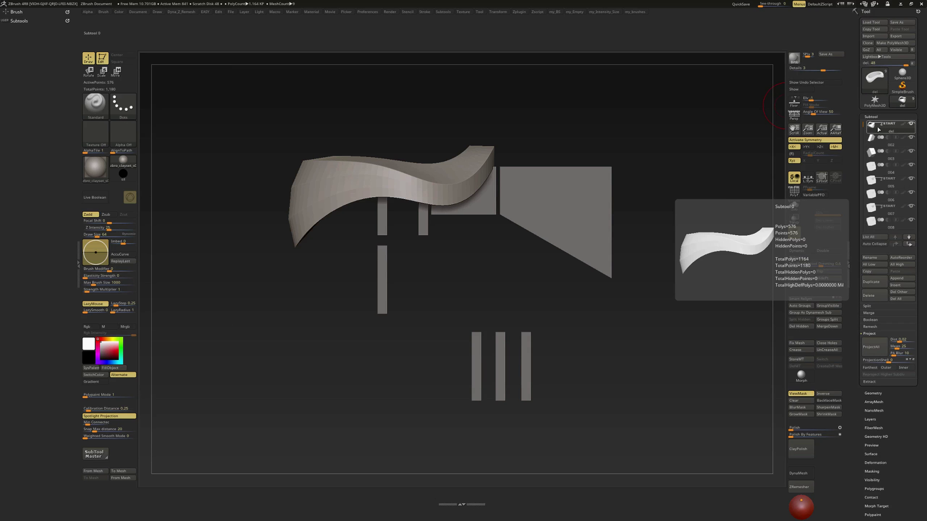
key("ctrl")
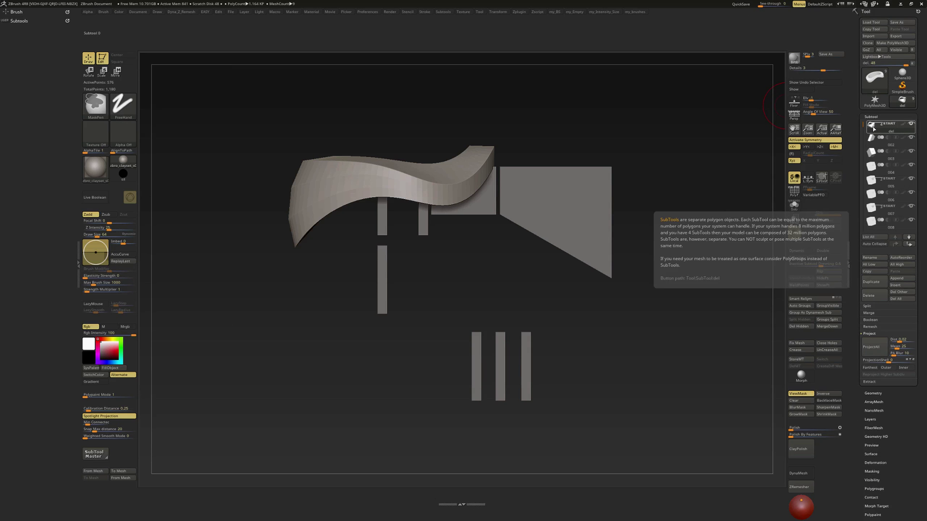
left_click_drag(874, 128, 20, 29)
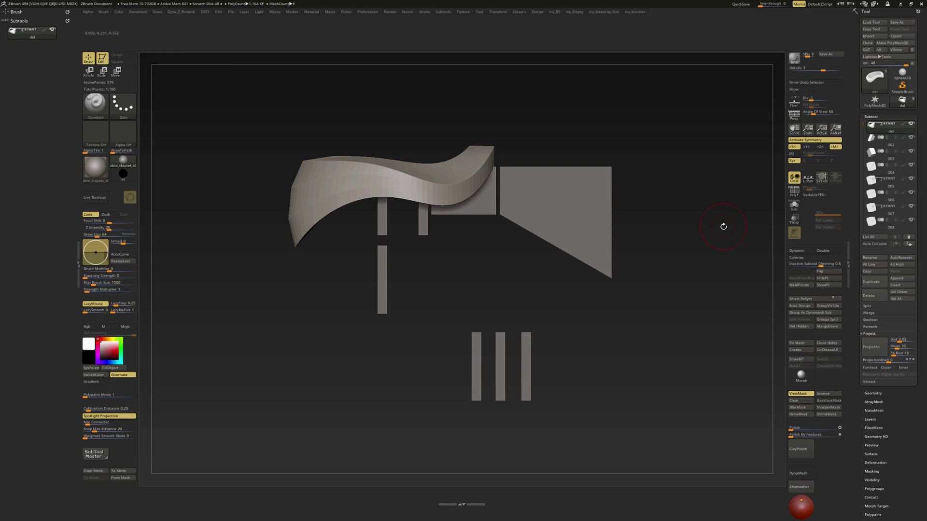
key("ctrl")
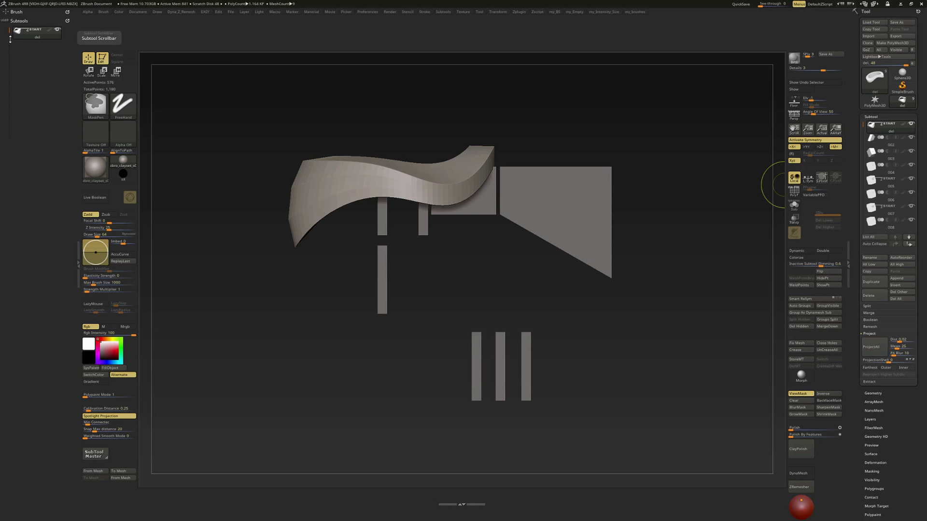
key("ctrl")
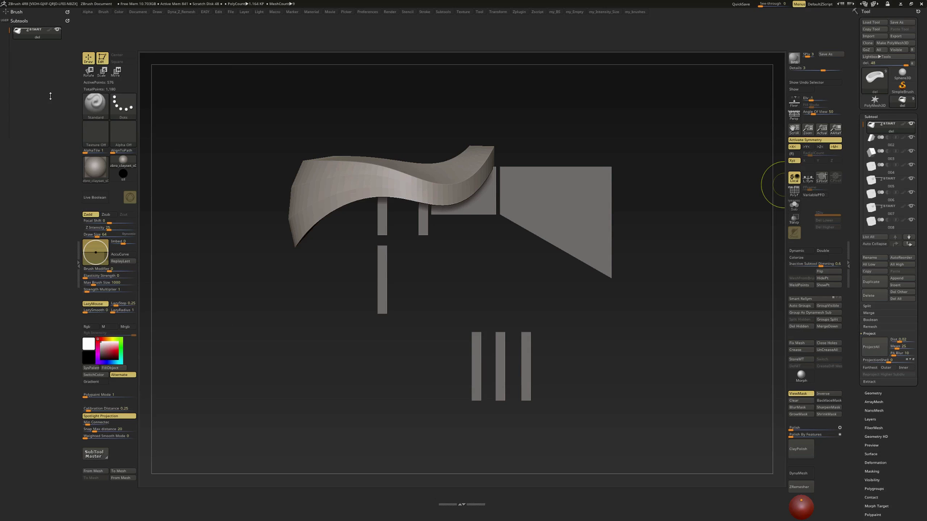
Collapse the Tool palette and Custom UI, and switch Enable Customize off in Config
left_click(866, 11)
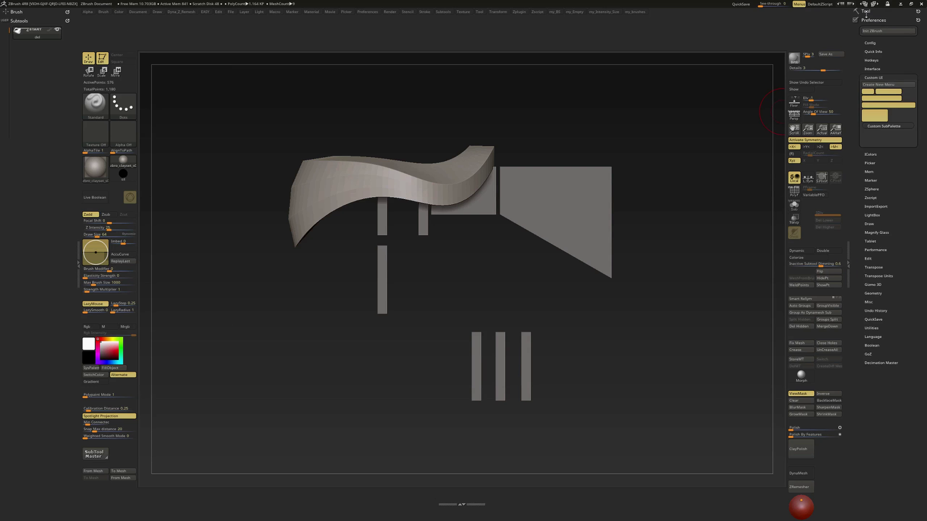
left_click(869, 43)
left_click(879, 76)
left_click(878, 76)
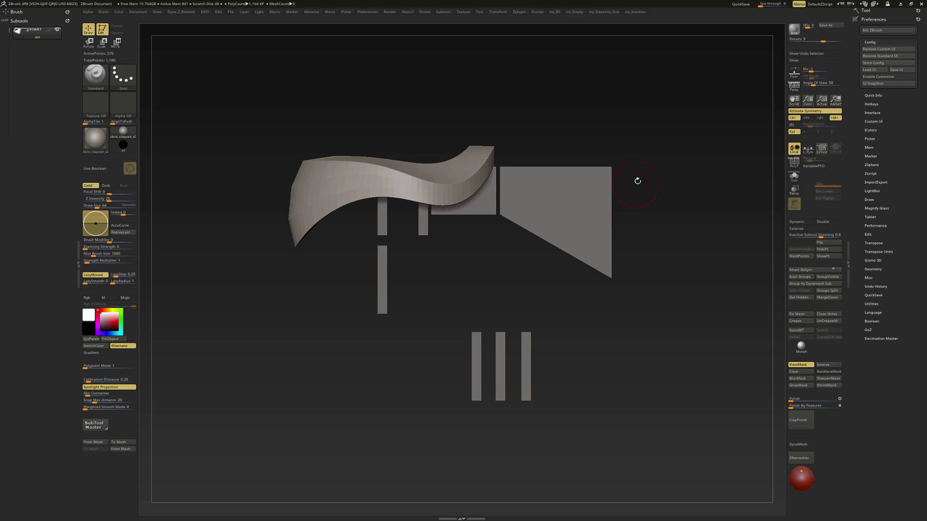
Take Subtools out of the left tray, close the tray, and use Subtools from the menu bar
left_click(67, 21)
left_click(78, 260)
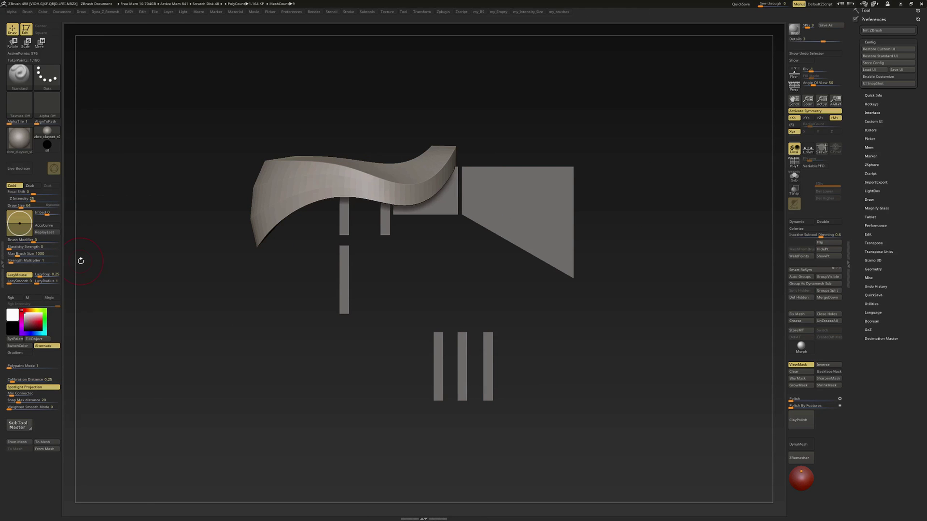
left_click(367, 12)
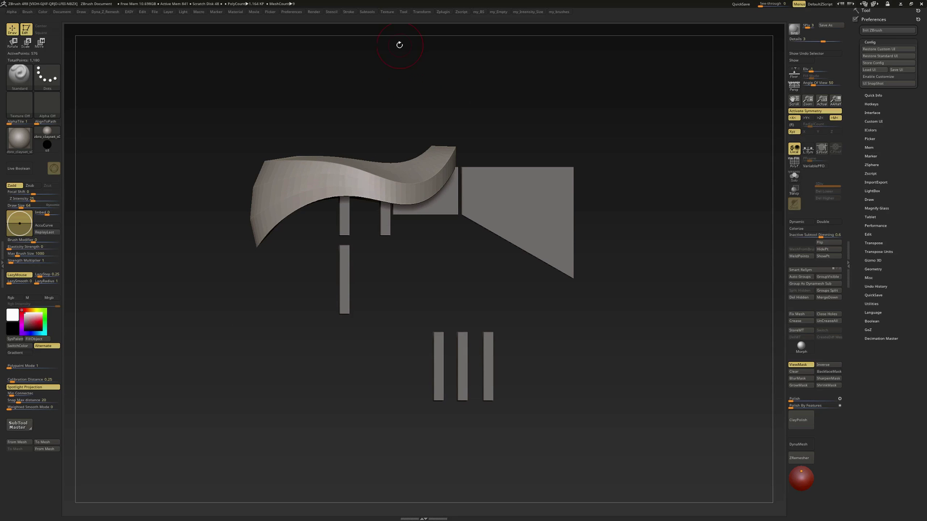
Assign a custom hotkey to the Subtools menu, confirming the reassignment
key("ctrl")
left_click(368, 14, "ctrl+alt")
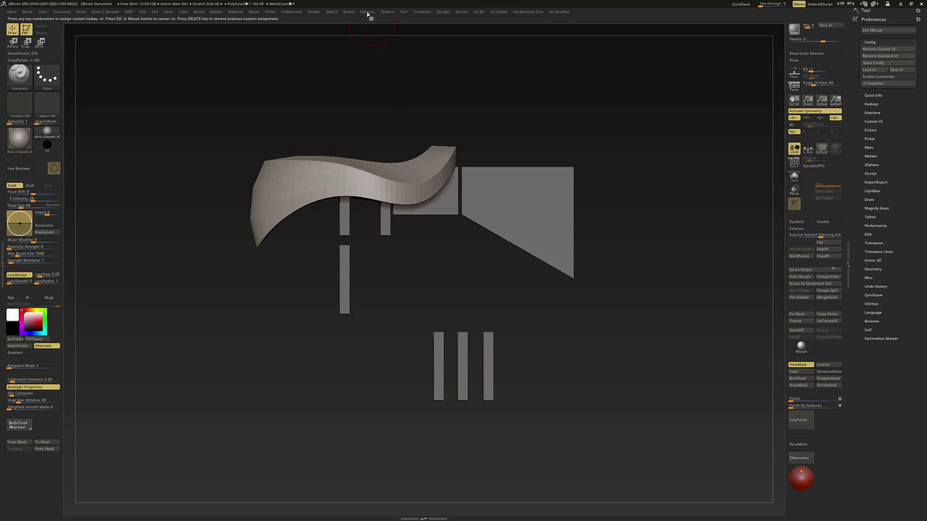
key("s")
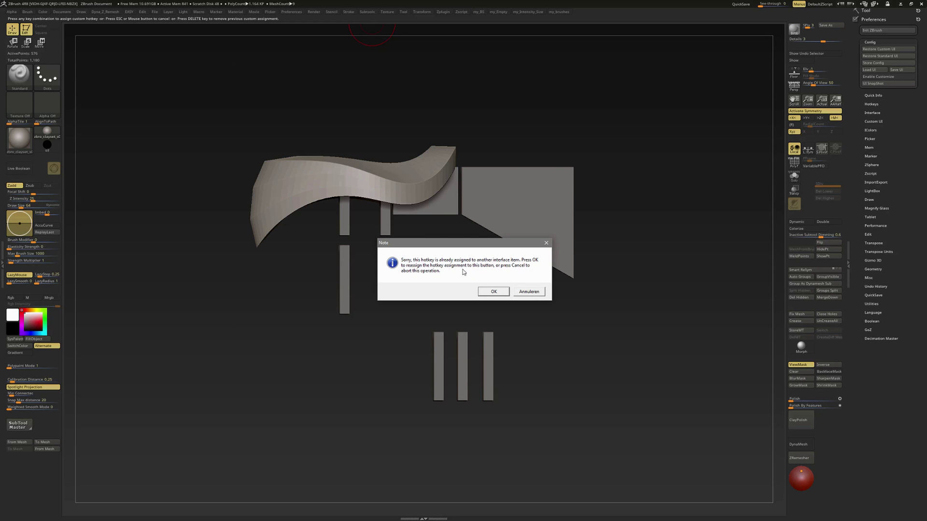
left_click(487, 293)
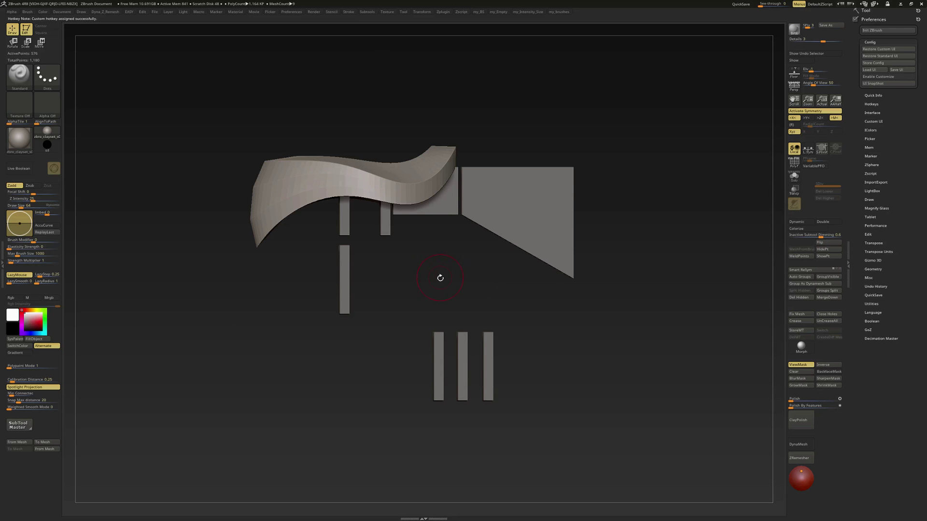
Pop up Subtools with N and drag its scrollbar down, up, and down again
key("n")
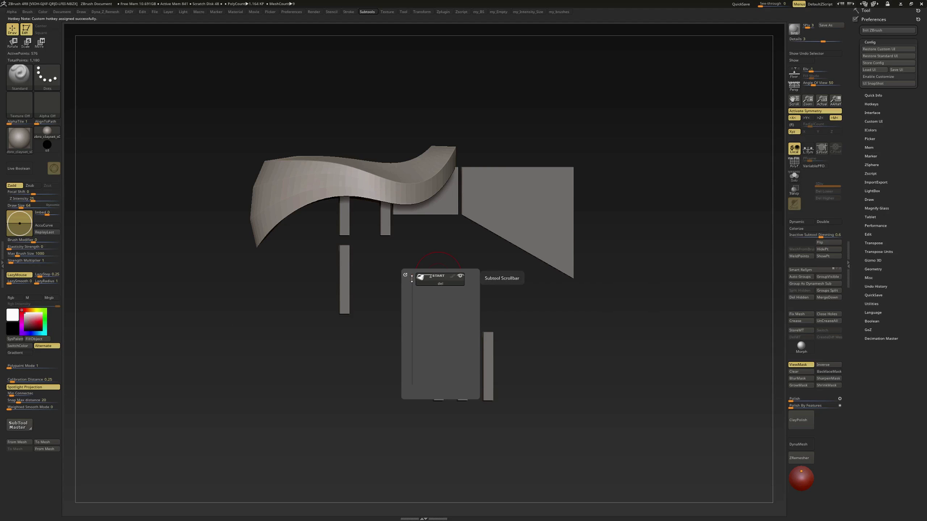
left_click_drag(412, 277, 409, 370)
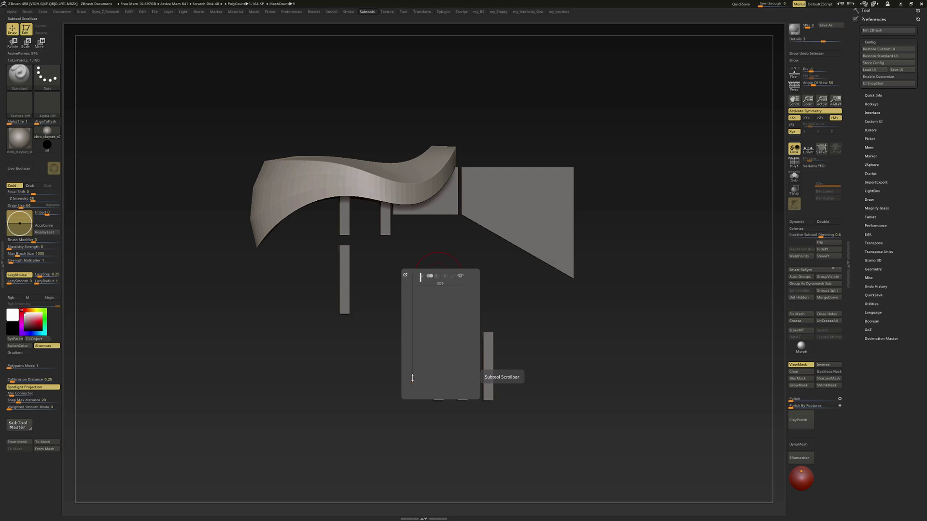
left_click_drag(409, 379, 412, 277)
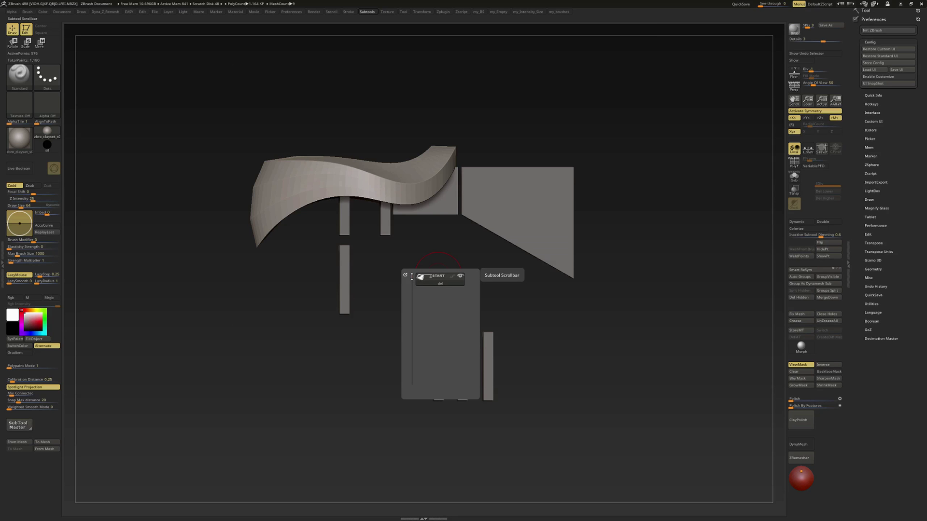
left_click_drag(412, 277, 413, 383)
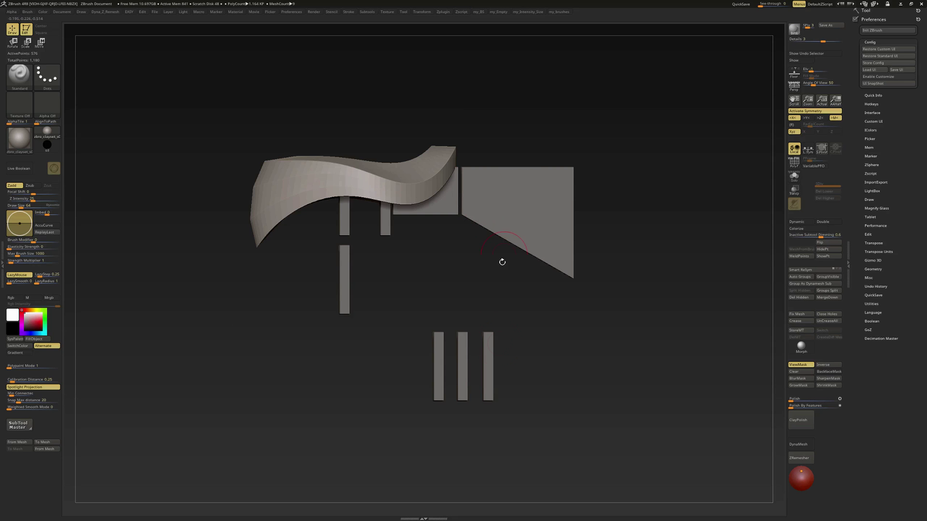
Switch the active subtool from the right bar and large quad to the small rectangle, then pop up Subtools
left_click(489, 349, "alt")
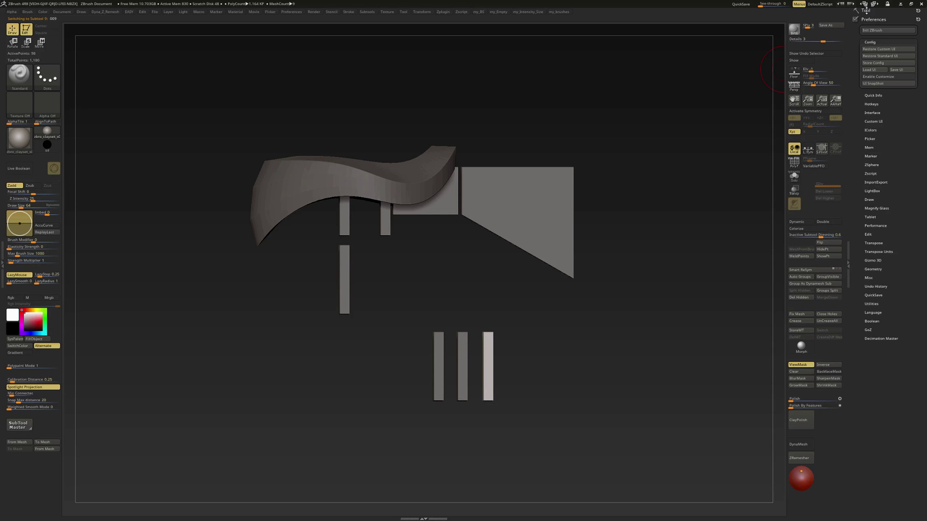
left_click(866, 9)
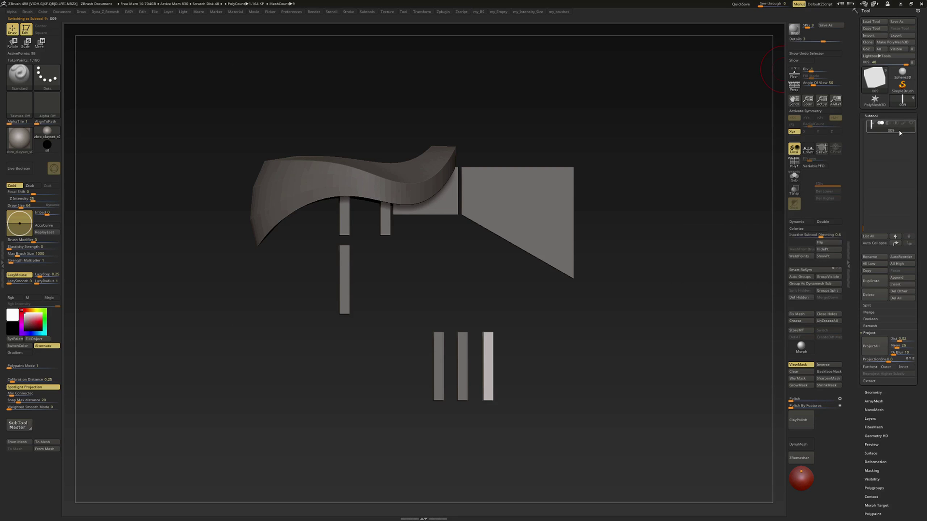
mouse_move(900, 132)
left_click(545, 208, "alt")
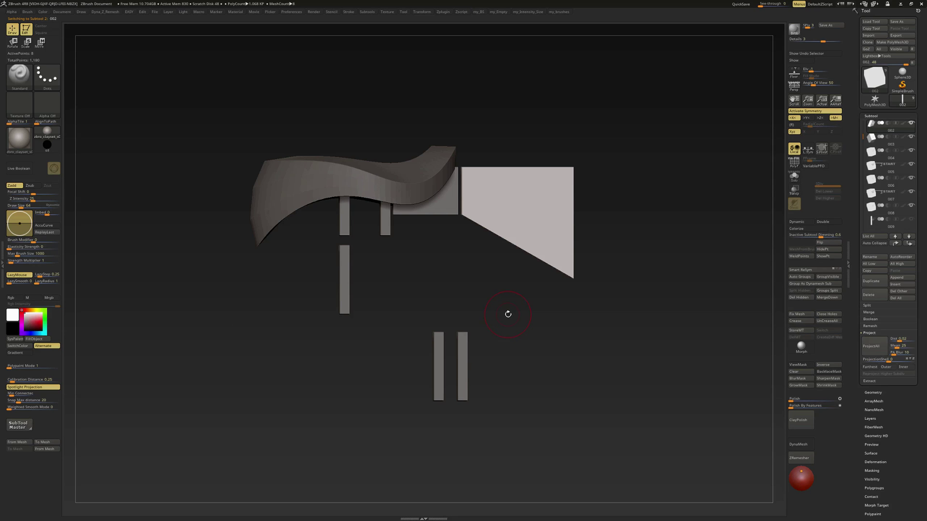
left_click(873, 392)
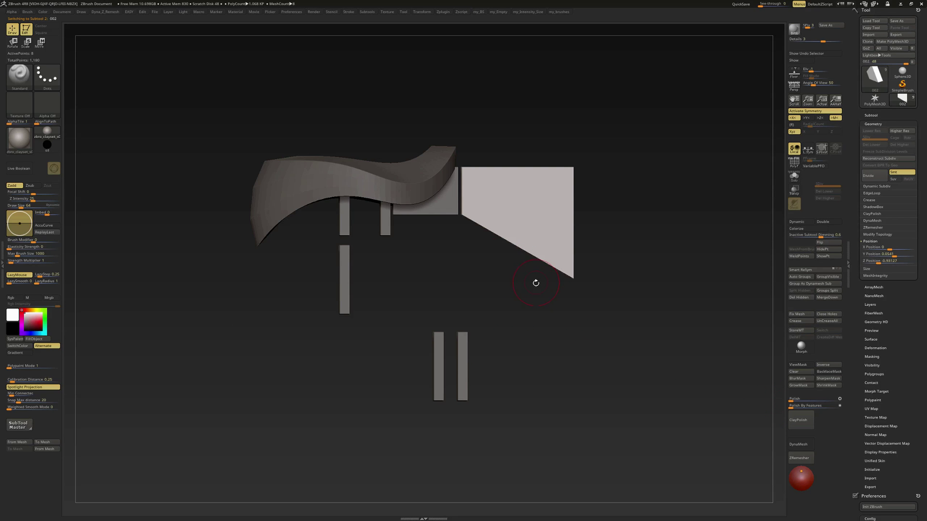
left_click(423, 207, "alt")
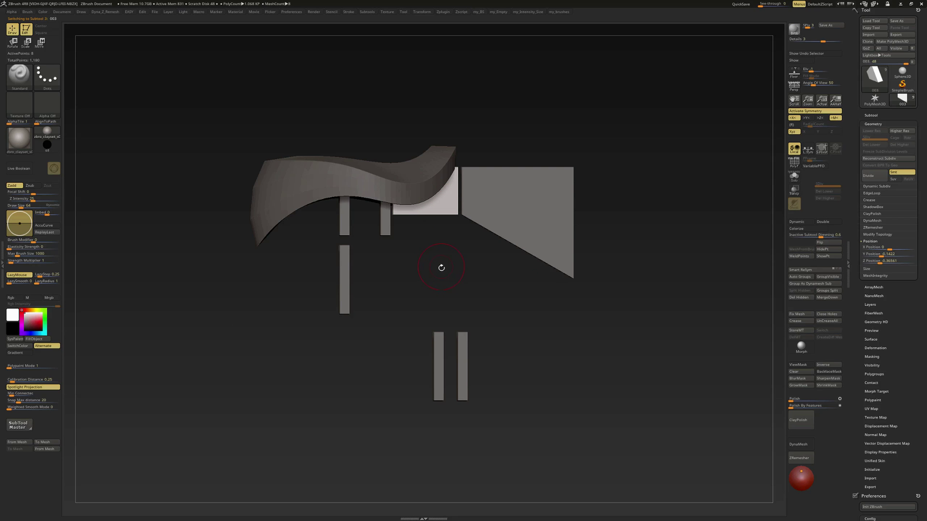
key("shift+s")
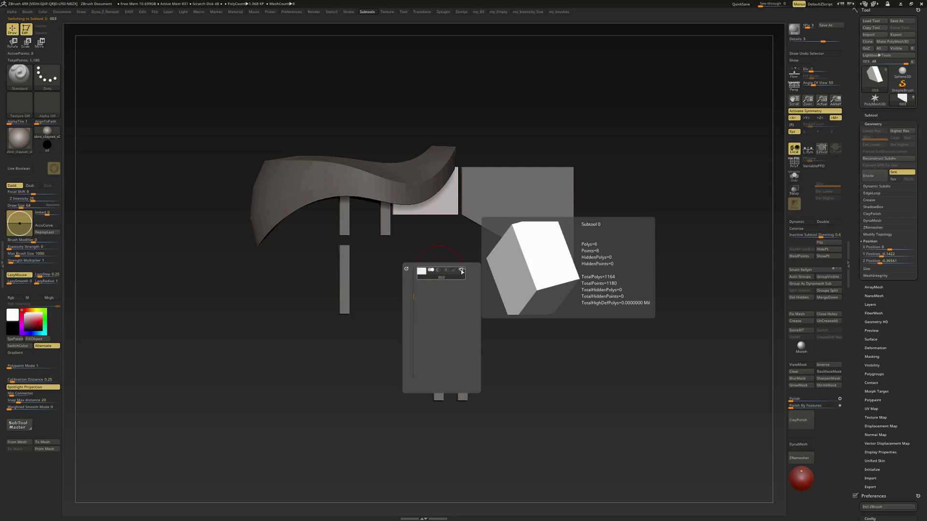
Reactivate the large quad, enable Auto Collapse in Tool > Subtool, and pop up Subtools with N
left_click(507, 227, "alt")
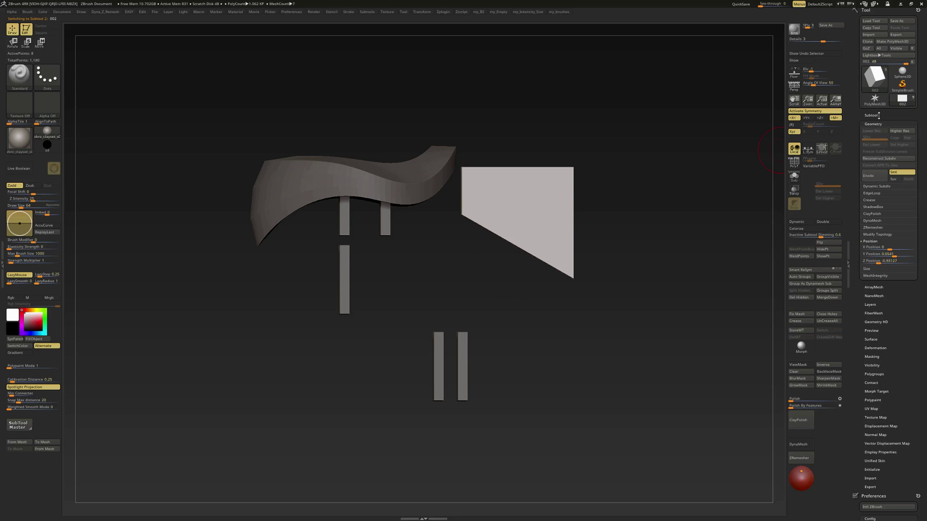
left_click(871, 114)
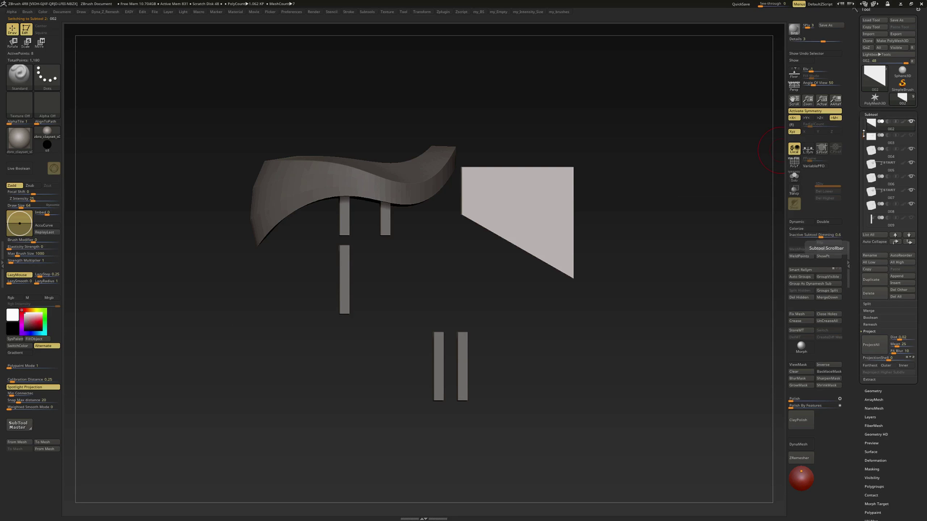
scroll(878, 123, "up", 1)
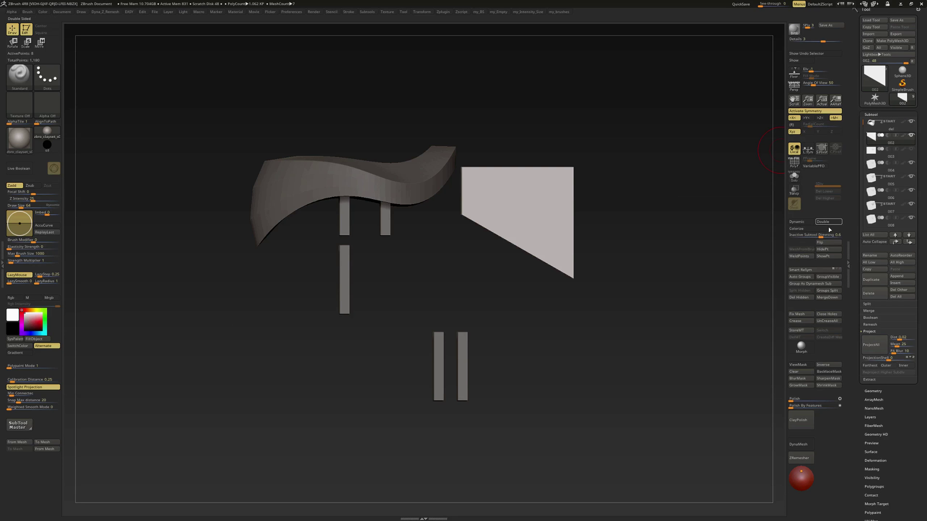
left_click(873, 243)
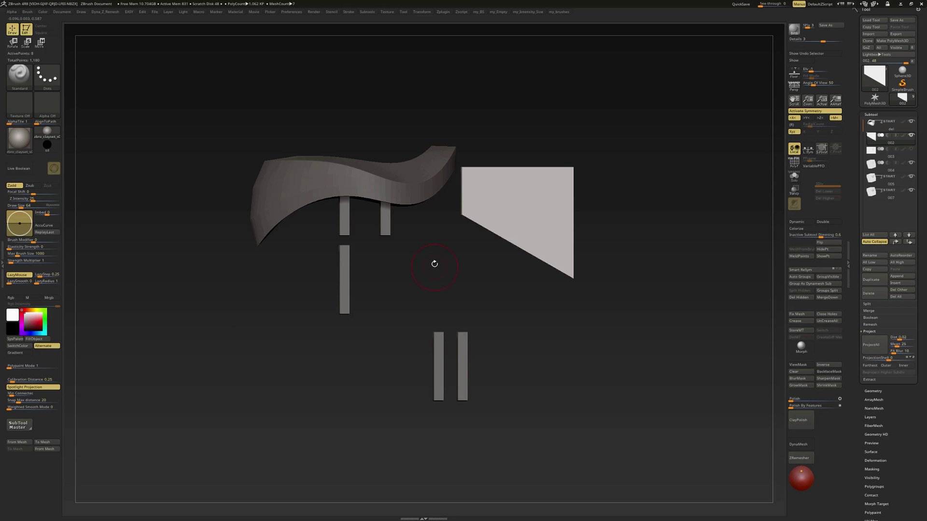
key("n")
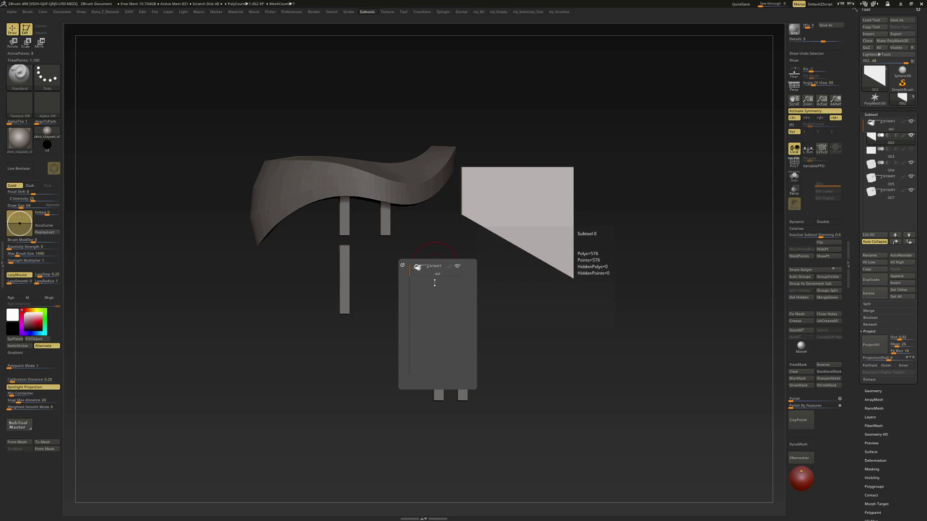
Drag the pop-up scrollbar through the collapsed list, pick subtool 007, and scroll back up
mouse_move(410, 270)
left_mouse_down()
mouse_move(406, 357)
mouse_move(404, 267)
left_mouse_up()
mouse_move(417, 268)
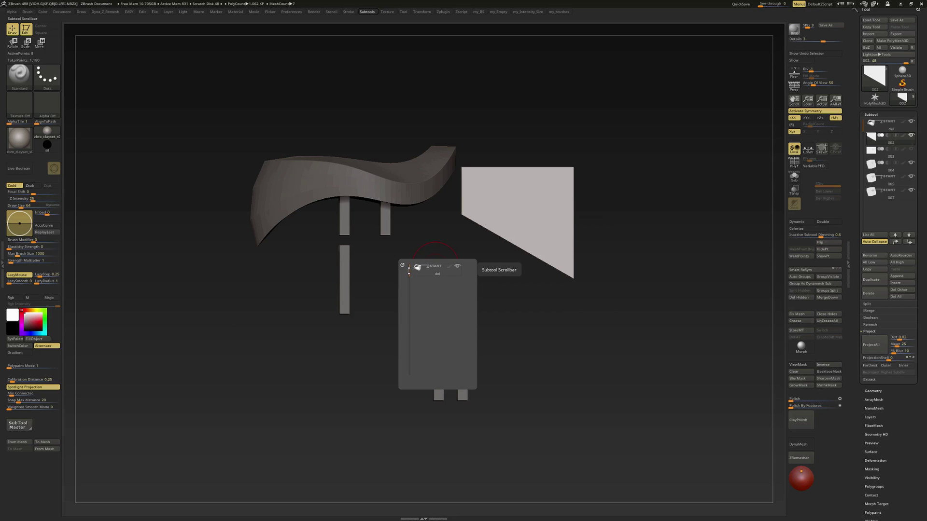
left_click_drag(408, 268, 409, 273)
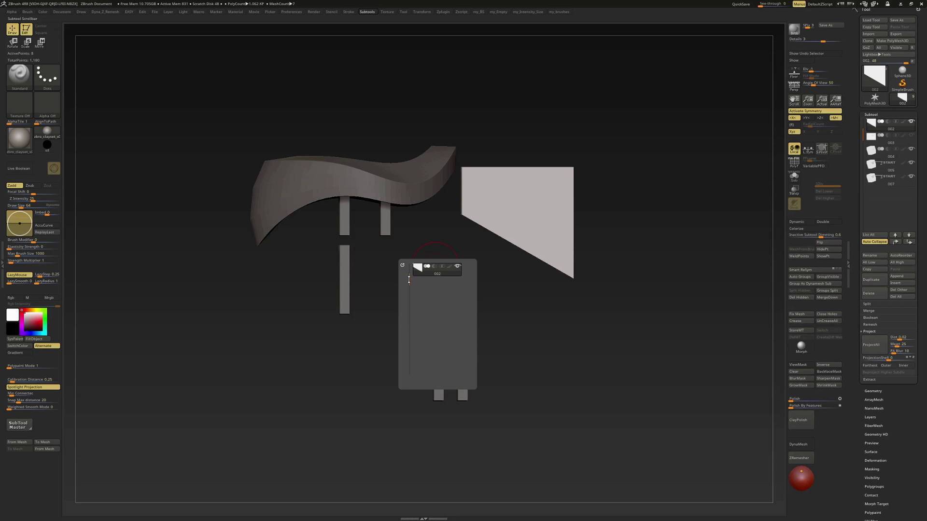
left_click_drag(409, 290, 409, 334)
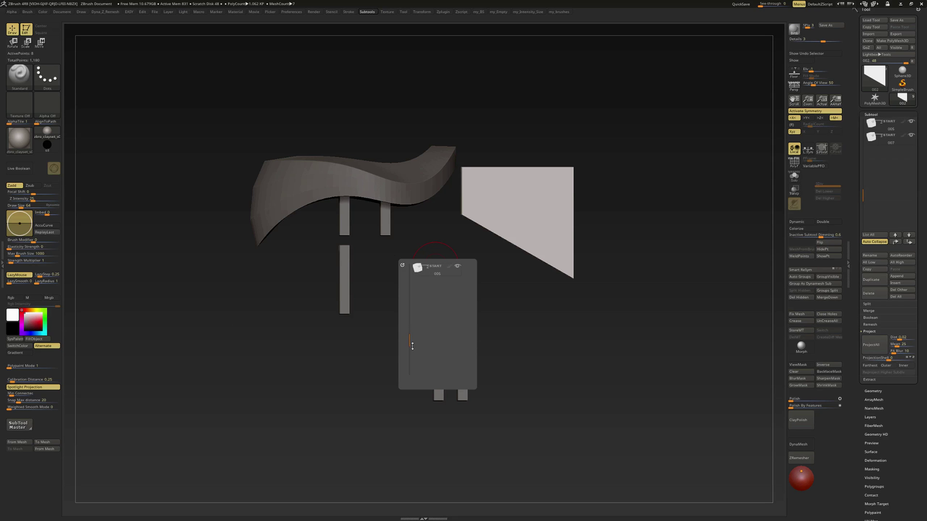
mouse_move(409, 341)
left_mouse_down()
mouse_move(408, 357)
mouse_move(409, 308)
mouse_move(409, 354)
left_mouse_up()
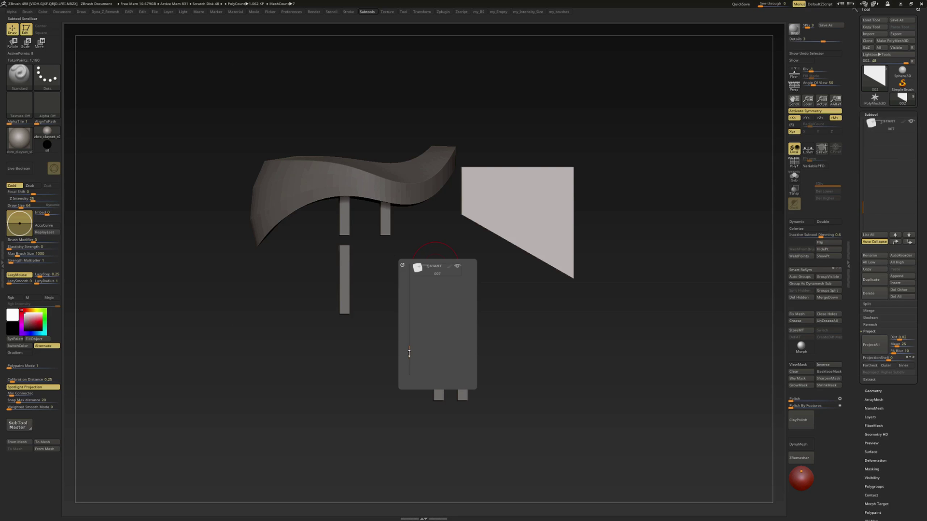
left_click(435, 273)
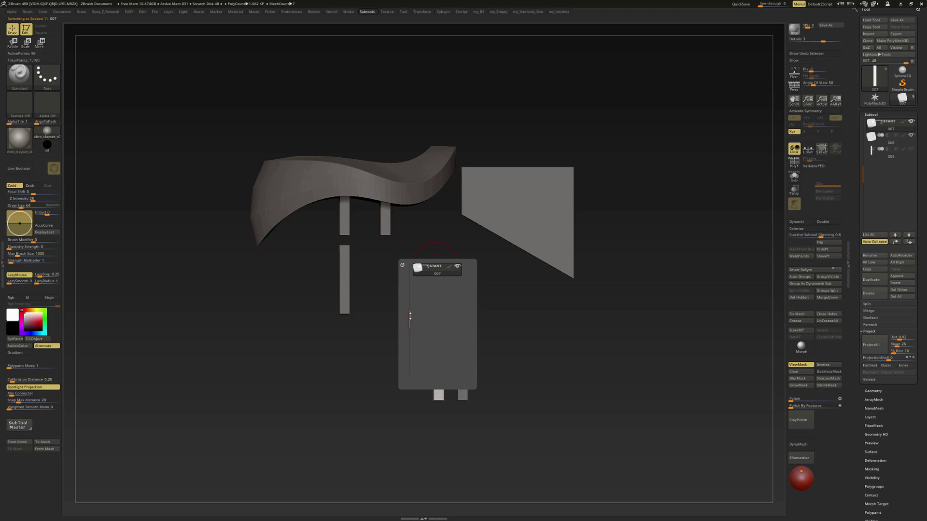
mouse_move(410, 317)
left_mouse_down()
mouse_move(409, 260)
mouse_move(410, 345)
mouse_move(410, 315)
left_mouse_up()
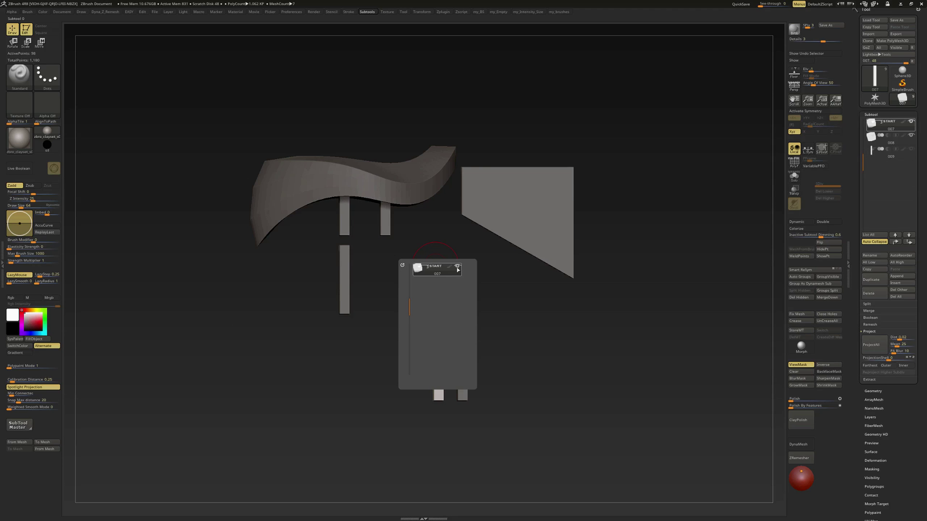
Solo subtool 007 with a Shift-click on its eye in the pop-up, and rotate to inspect it
mouse_move(458, 269)
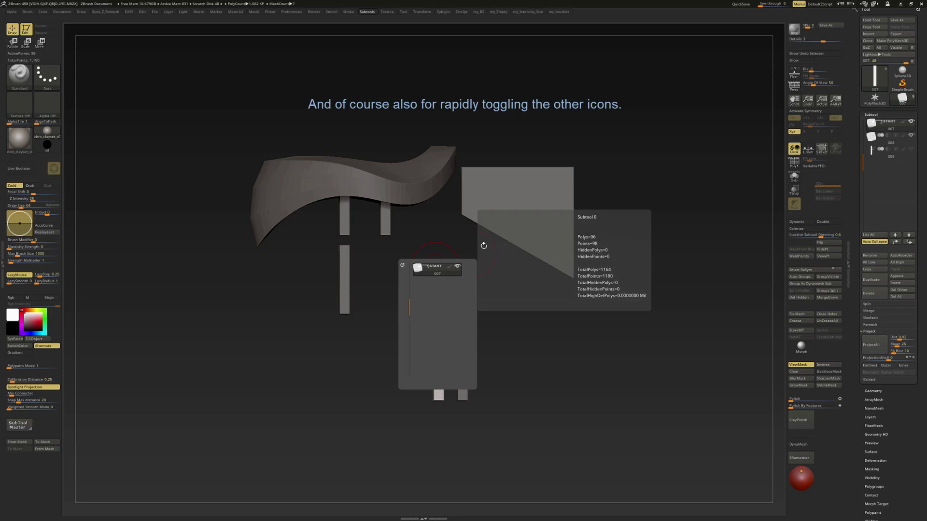
key("n")
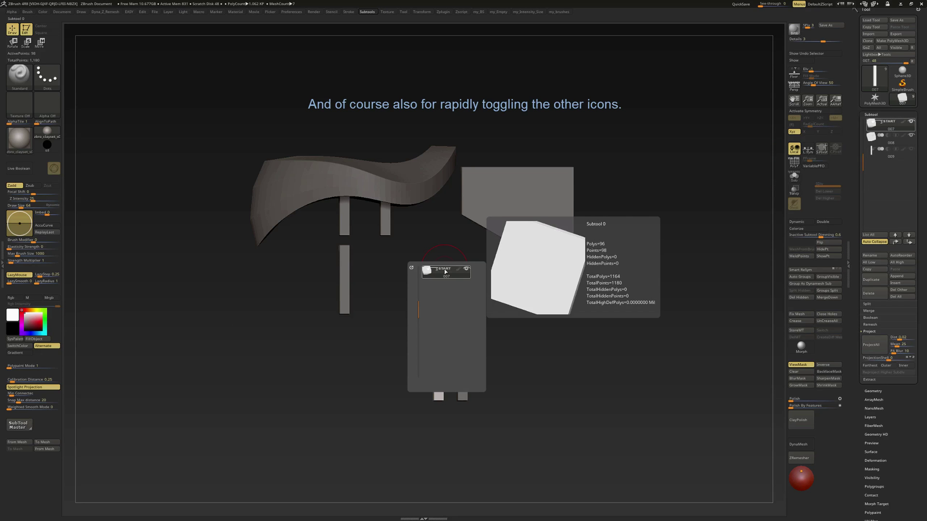
key("shift")
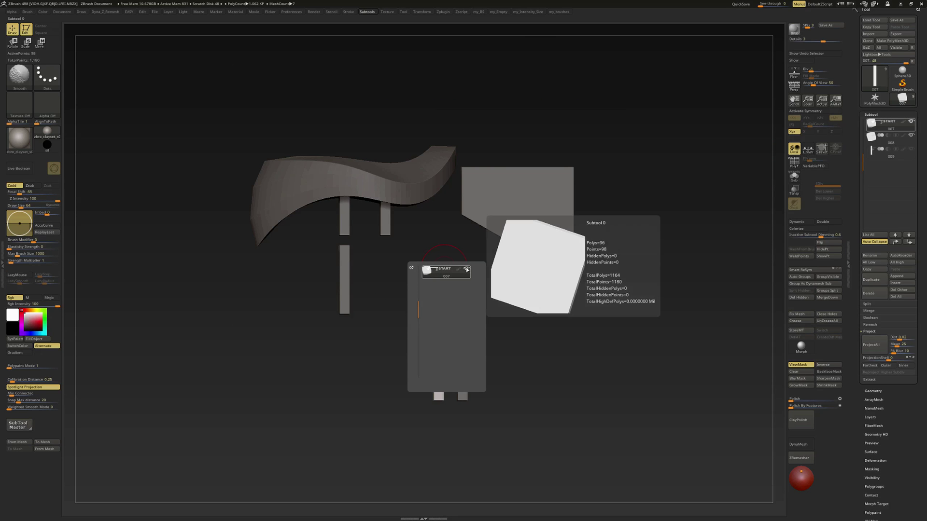
left_click(466, 270, "shift")
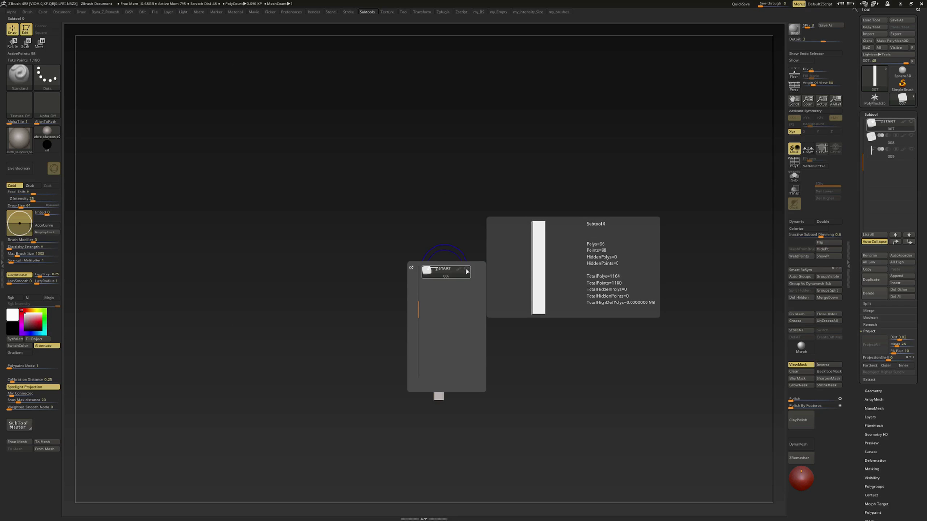
left_click_drag(440, 348, 469, 256, "alt")
Reopen the pop-up, unhide all subtools, and bring the whole model back into view
key("shift+s")
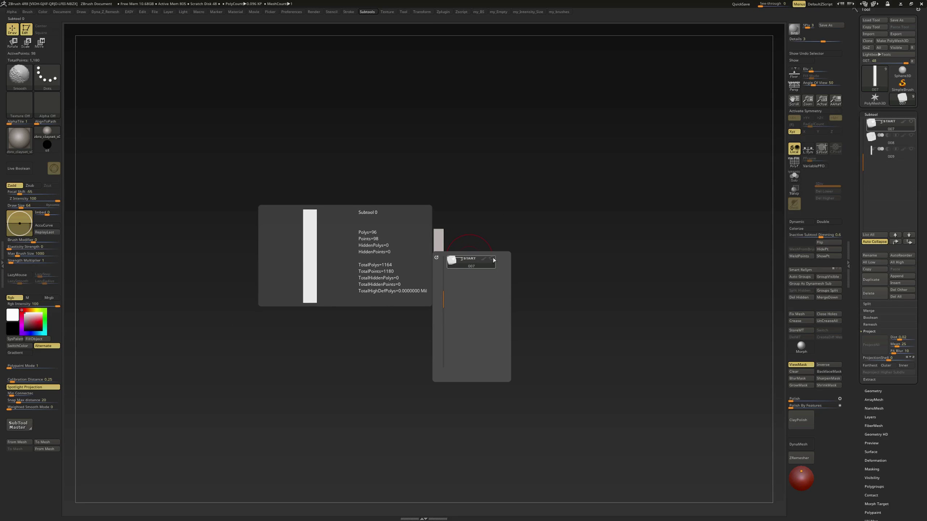
left_click(491, 260, "shift")
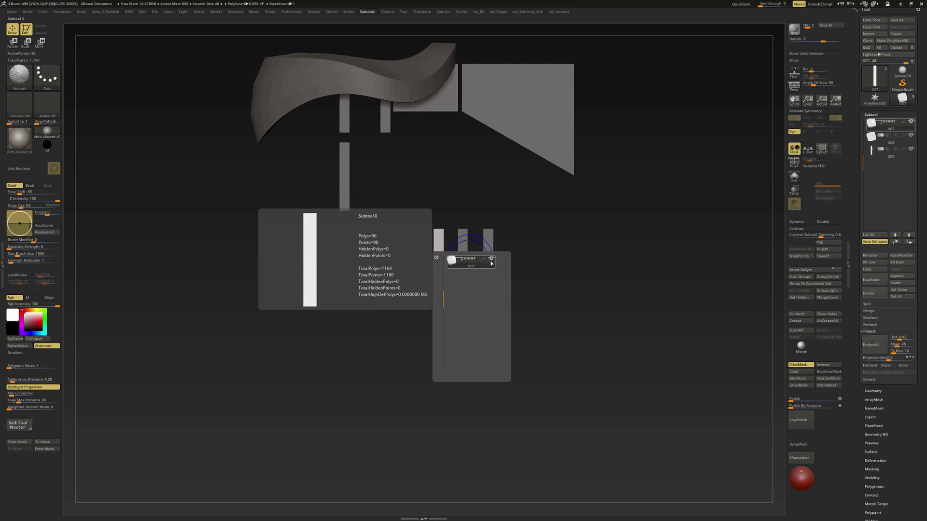
left_click_drag(530, 209, 515, 286, "alt")
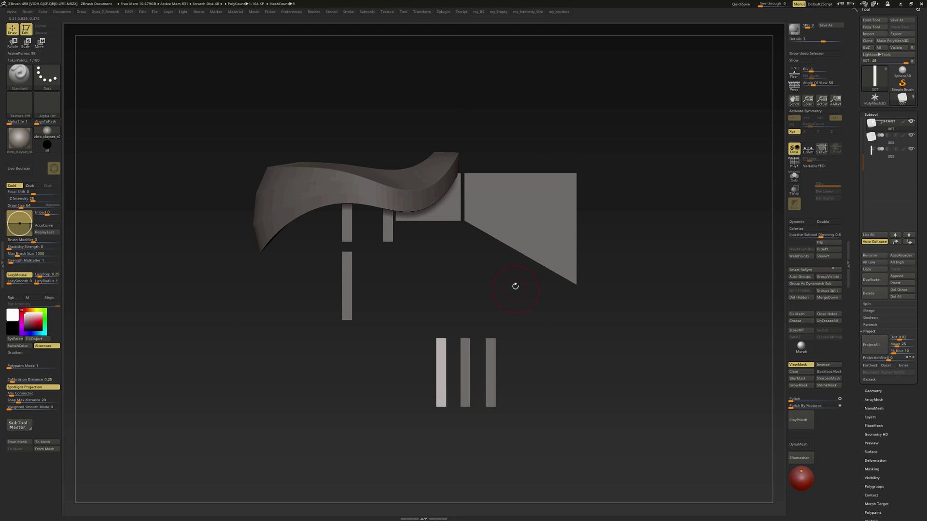
Select the curved blade 'del', delete it via the Subtools pop-up, rotate, and reopen the pop-up
left_click(407, 191, "alt")
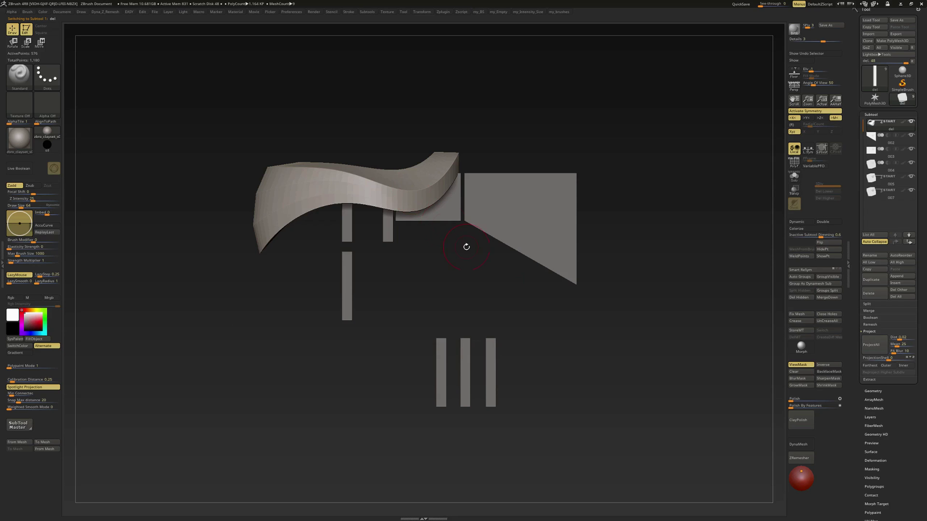
key("n")
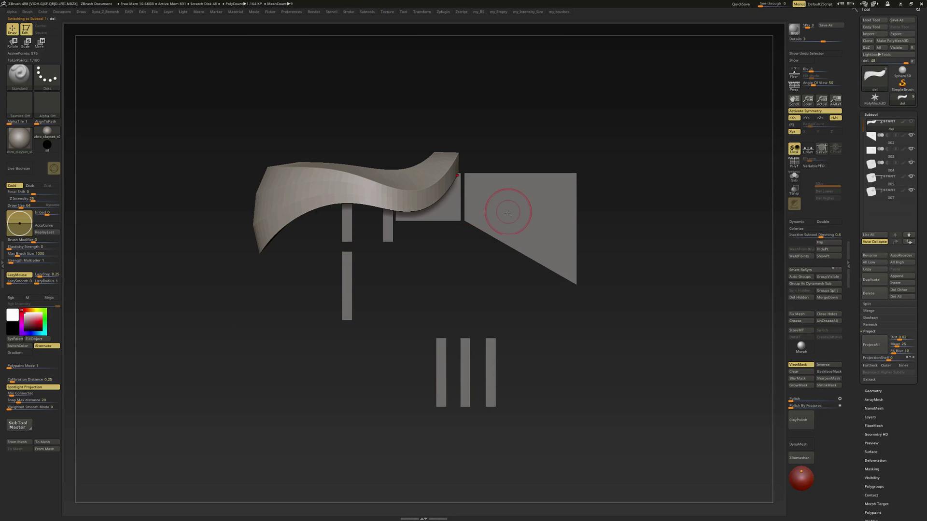
key("Delete")
left_click_drag(502, 220, 460, 297)
key("n")
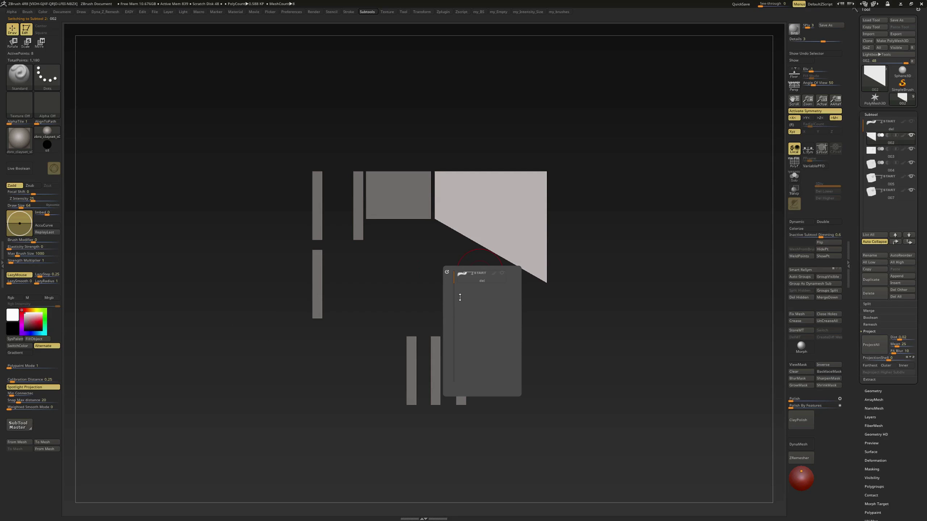